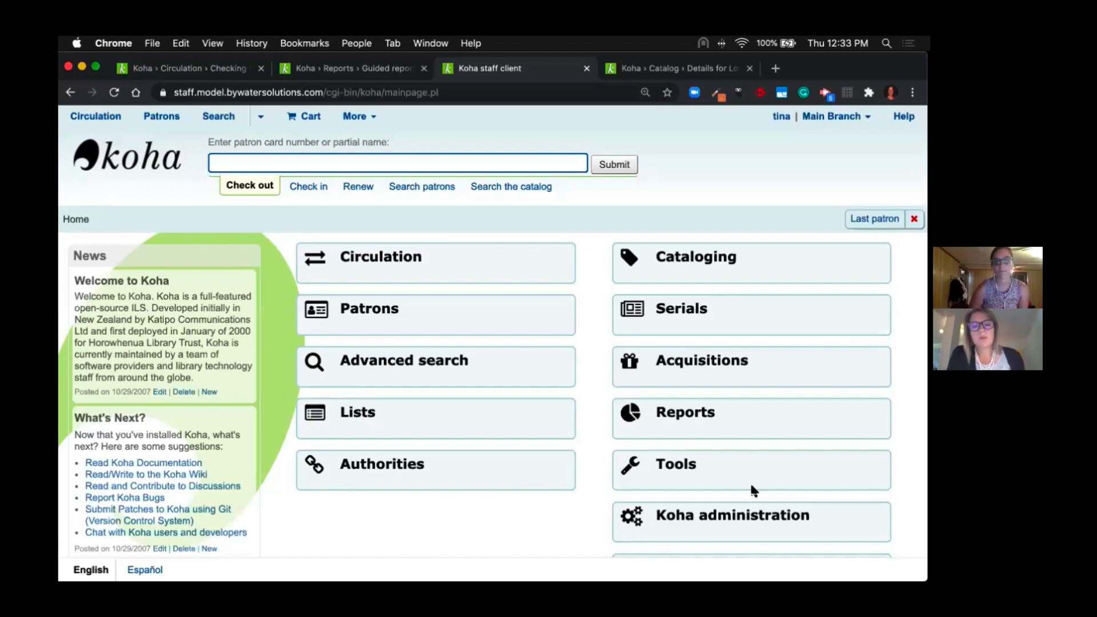
Search the global system preferences in Koha administration for "recordlocal" and review the RecordLocalUseOnReturn preference
{"action": "left_click", "coordinate": [733, 519]}
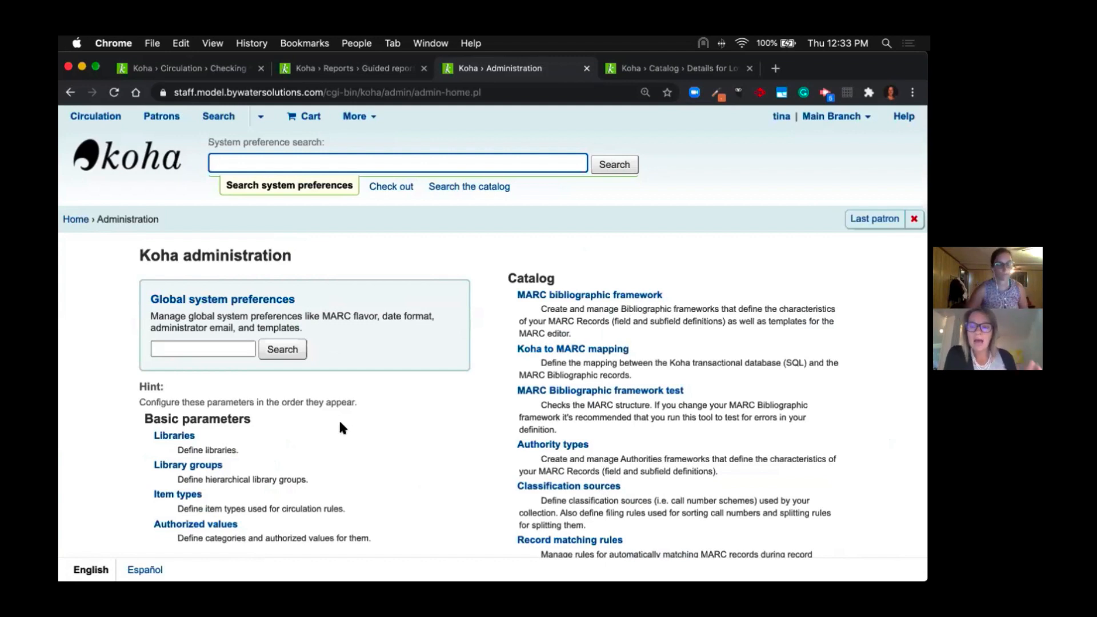
{"action": "left_click", "coordinate": [228, 347]}
{"action": "type", "text": "re"}
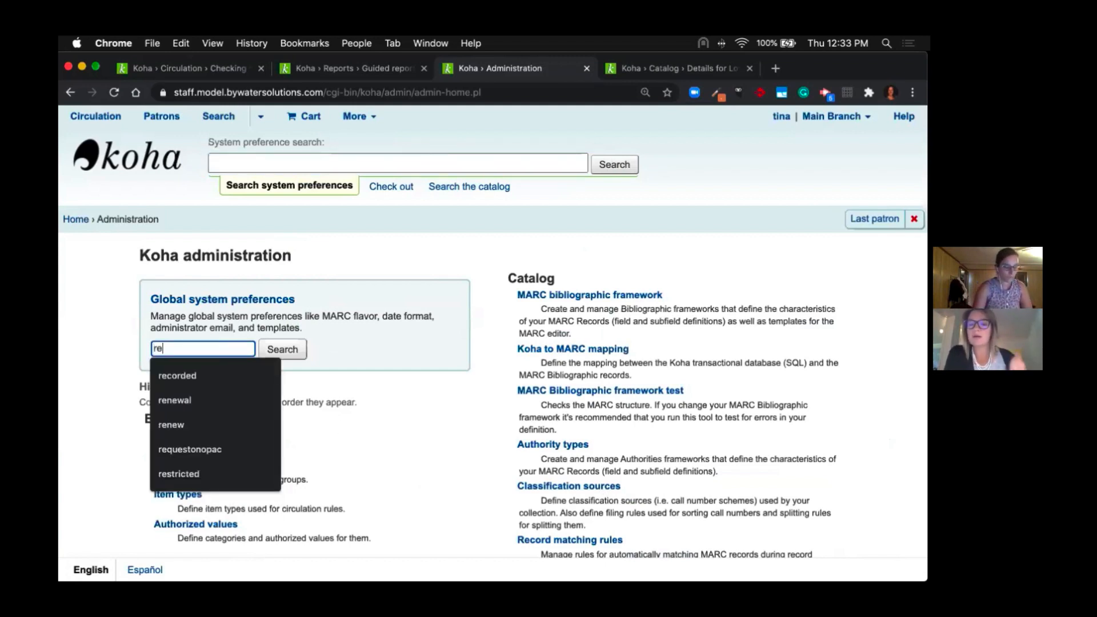
{"action": "type", "text": "cordloacal"}
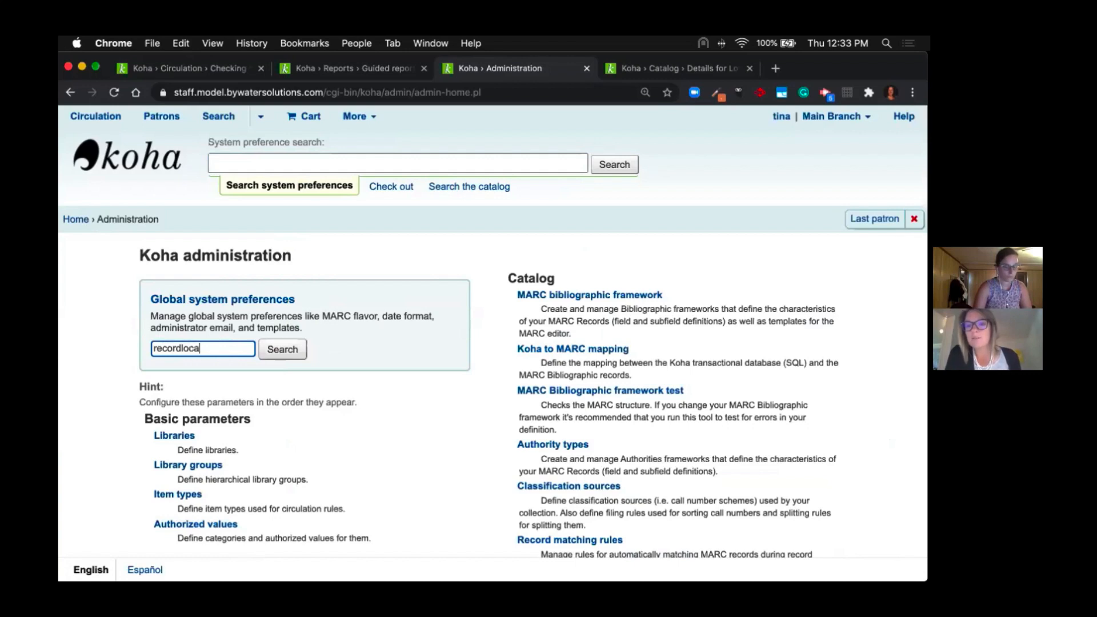
{"action": "key", "text": "Return"}
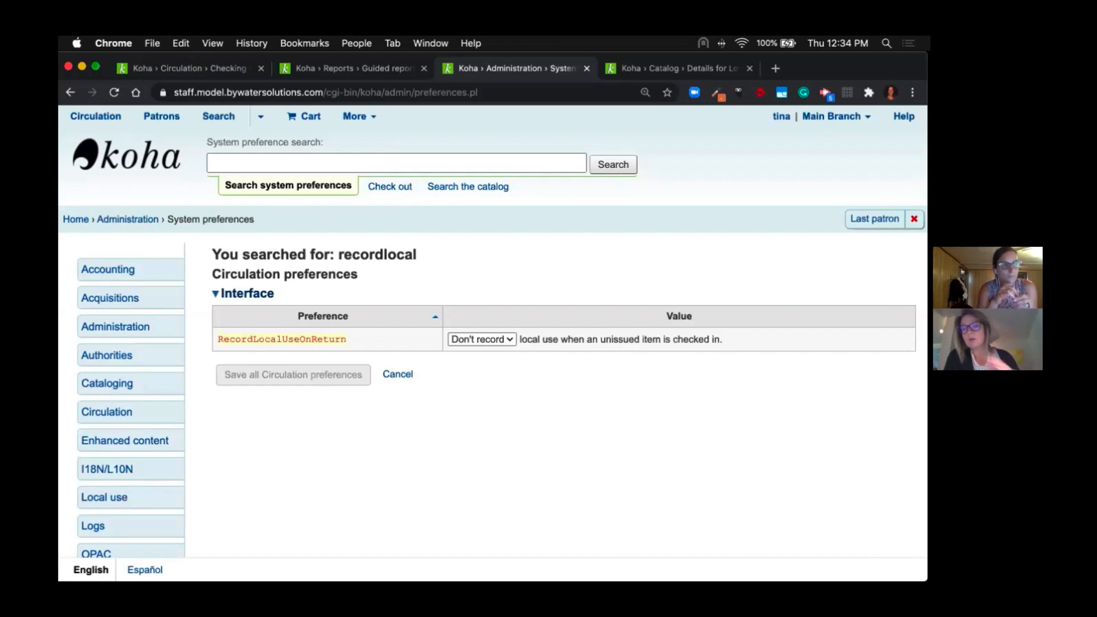
{"action": "scroll", "coordinate": [223, 211], "scroll_direction": "down", "scroll_amount": 1}
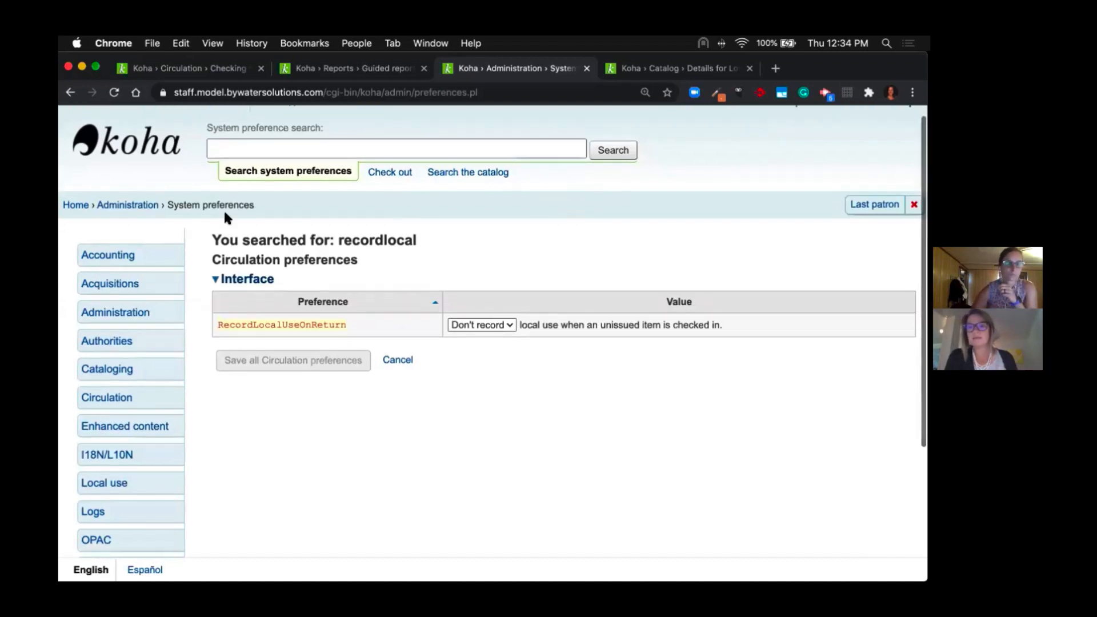
Return to the administration page and open the list of patron categories
{"action": "left_click", "coordinate": [131, 206]}
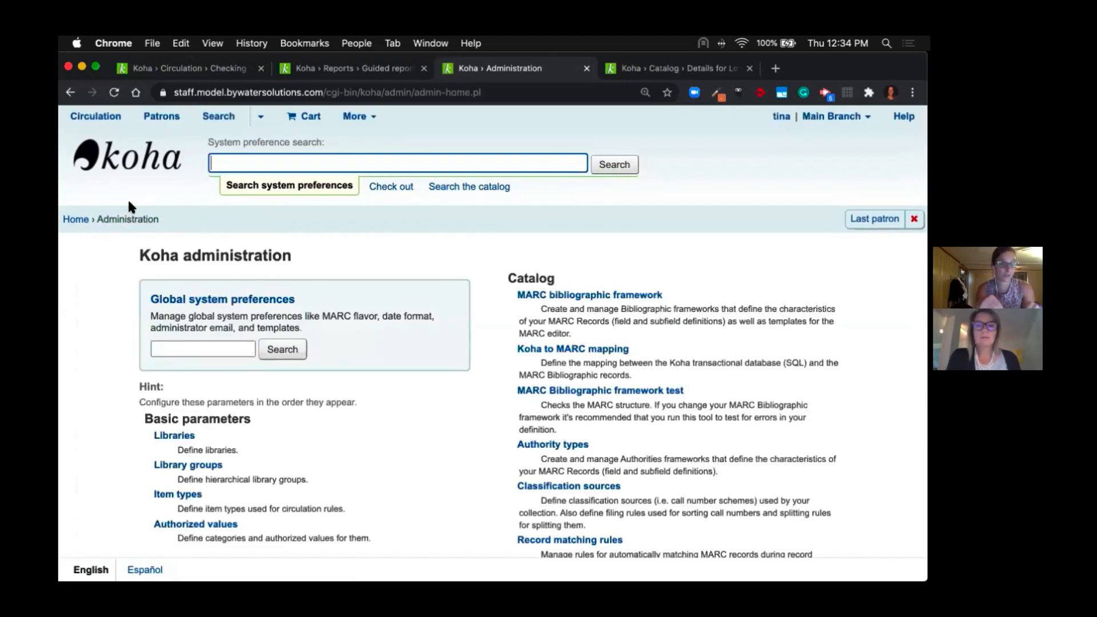
{"action": "scroll", "coordinate": [432, 454], "scroll_direction": "down", "scroll_amount": 5}
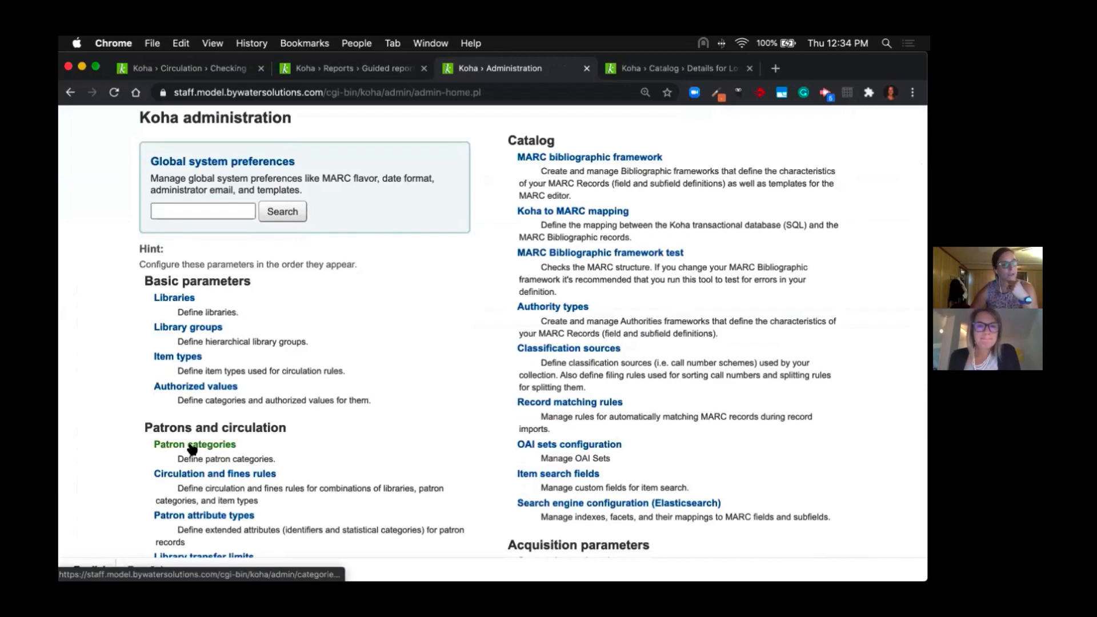
{"action": "left_click", "coordinate": [192, 447]}
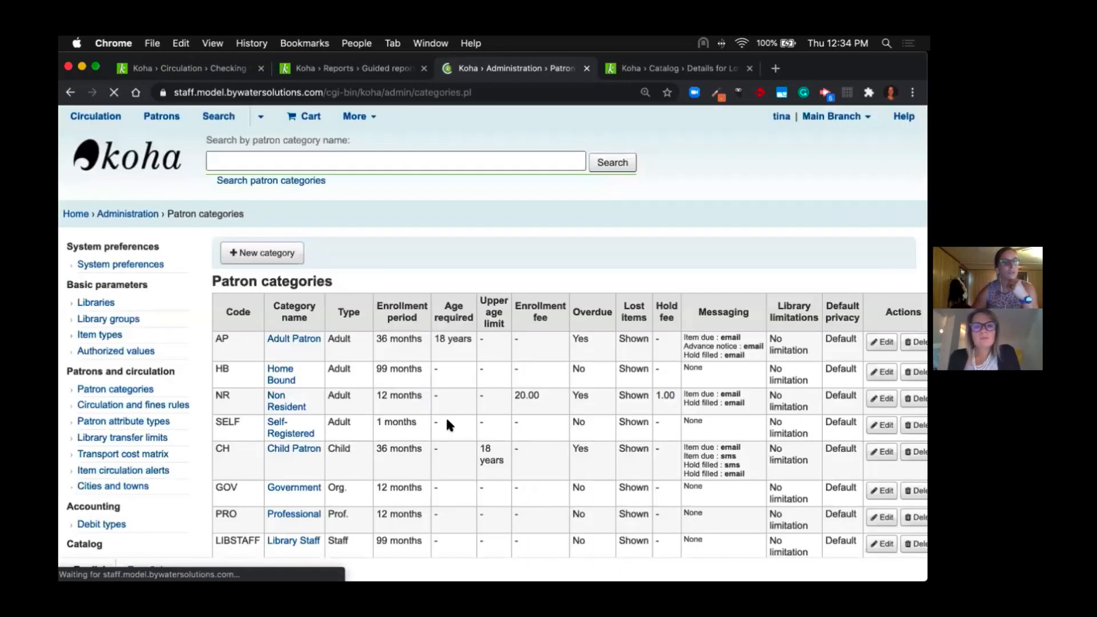
{"action": "scroll", "coordinate": [226, 531], "scroll_direction": "down", "scroll_amount": 3}
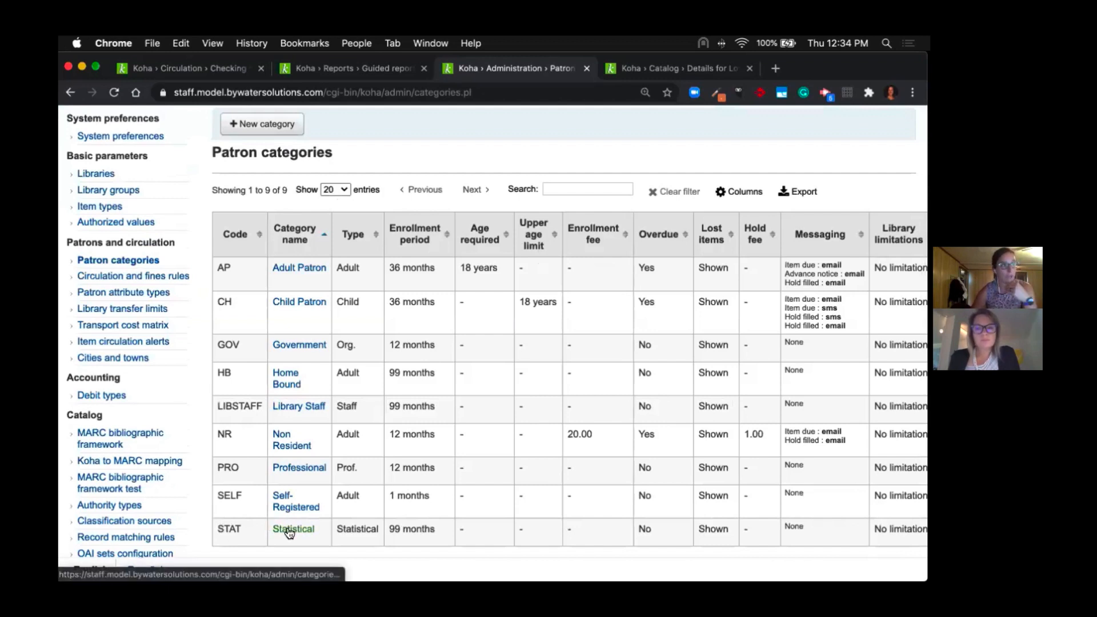
Start a new patron category with the code STAT and the description Statistical Patron
{"action": "left_click", "coordinate": [273, 127]}
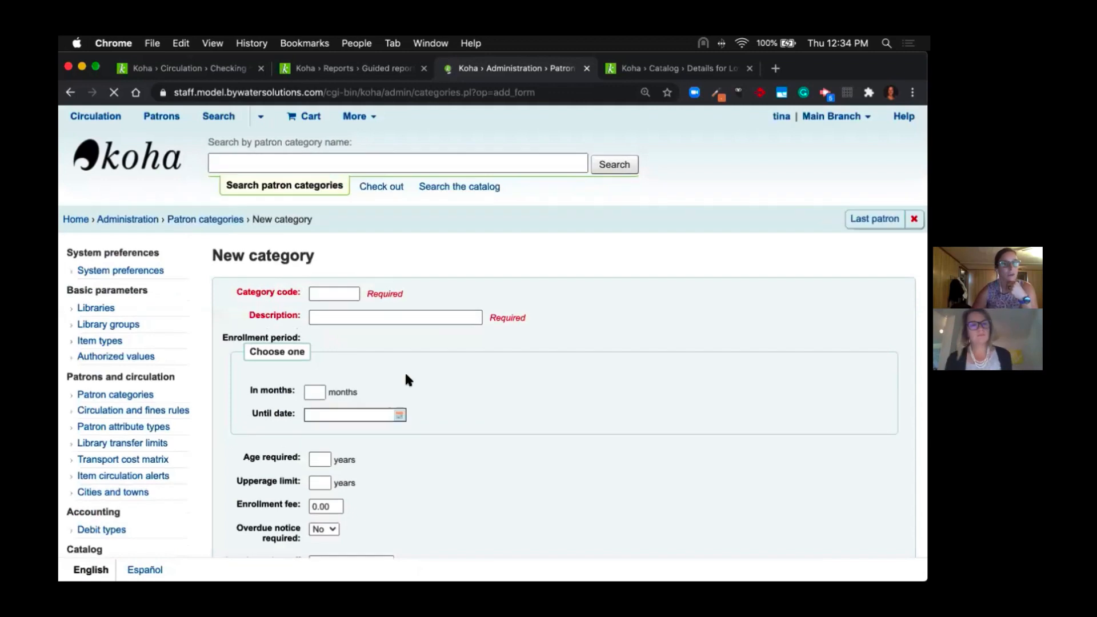
{"action": "scroll", "coordinate": [404, 372], "scroll_direction": "down", "scroll_amount": 2}
{"action": "left_click", "coordinate": [334, 201]}
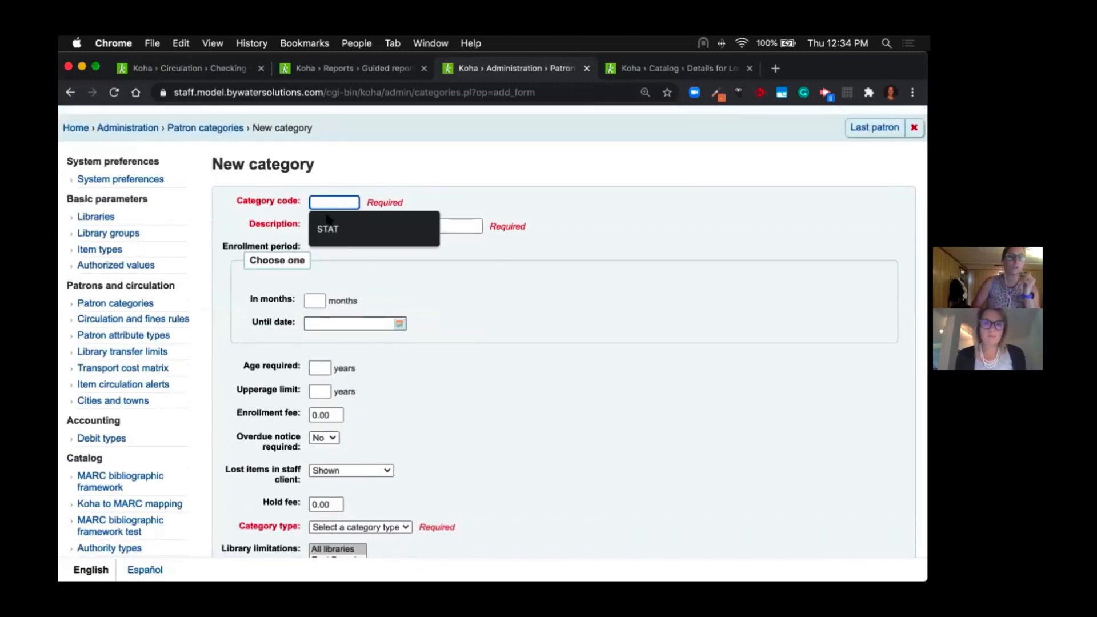
{"action": "left_click", "coordinate": [329, 225]}
{"action": "left_click", "coordinate": [329, 226]}
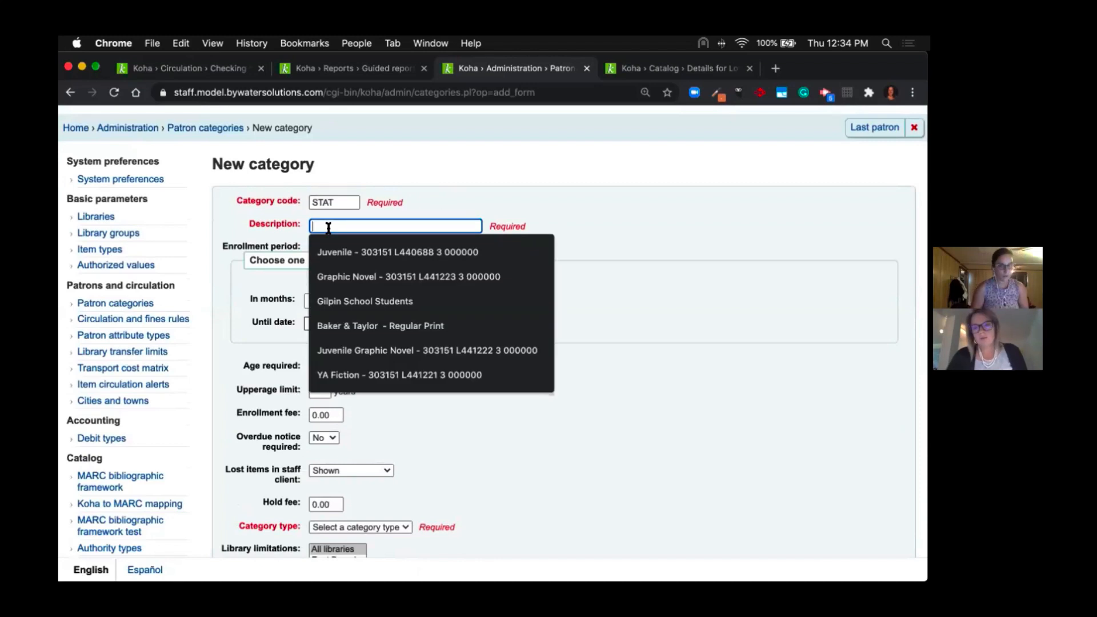
{"action": "type", "text": "Stat"}
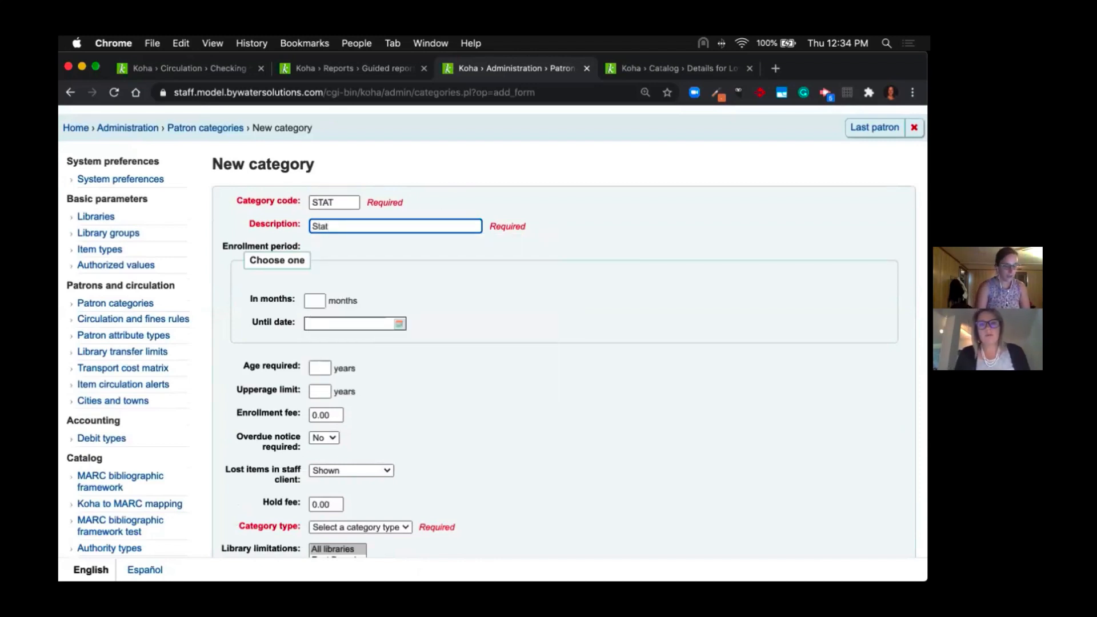
{"action": "type", "text": "it"}
{"action": "type", "text": "stical Patron"}
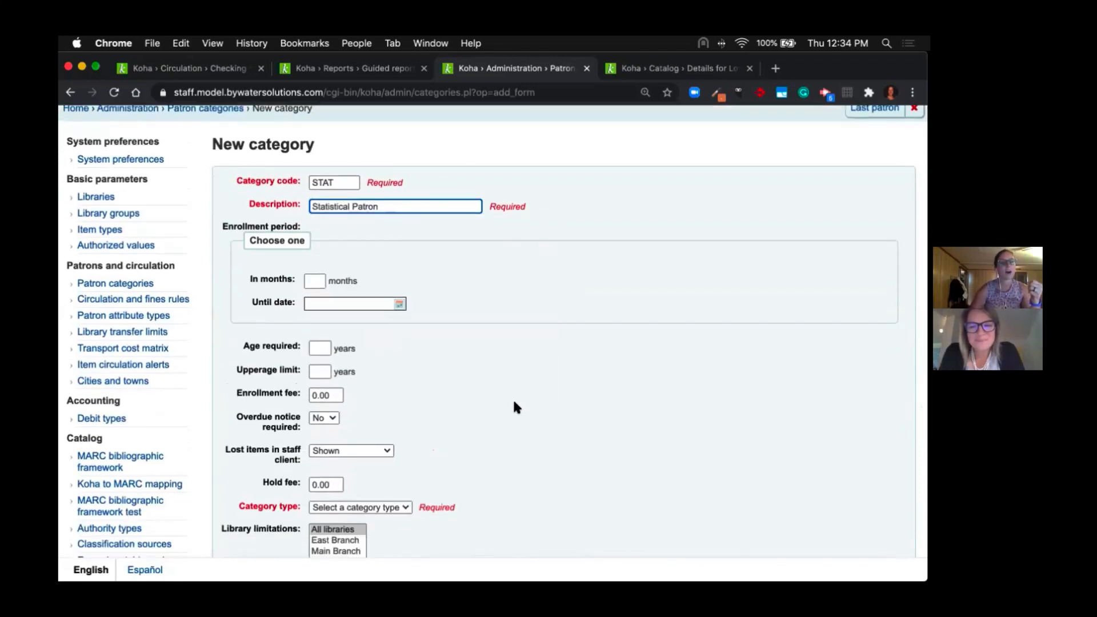
Choose Statistical as the new category's type and discard the form without saving
{"action": "scroll", "coordinate": [512, 398], "scroll_direction": "down", "scroll_amount": 2}
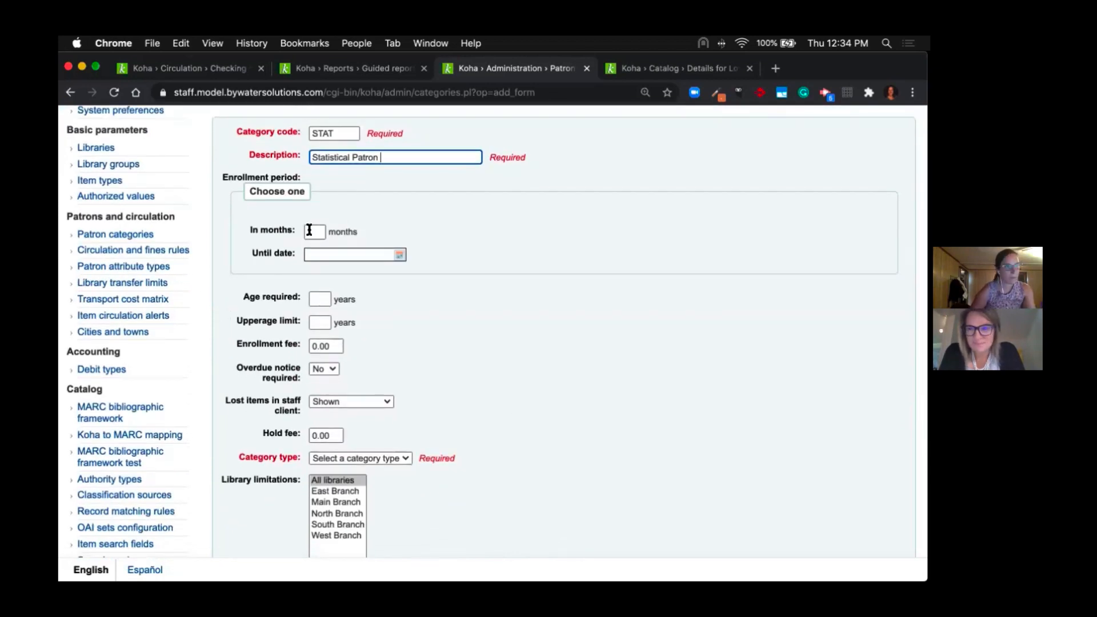
{"action": "scroll", "coordinate": [400, 343], "scroll_direction": "down", "scroll_amount": 3}
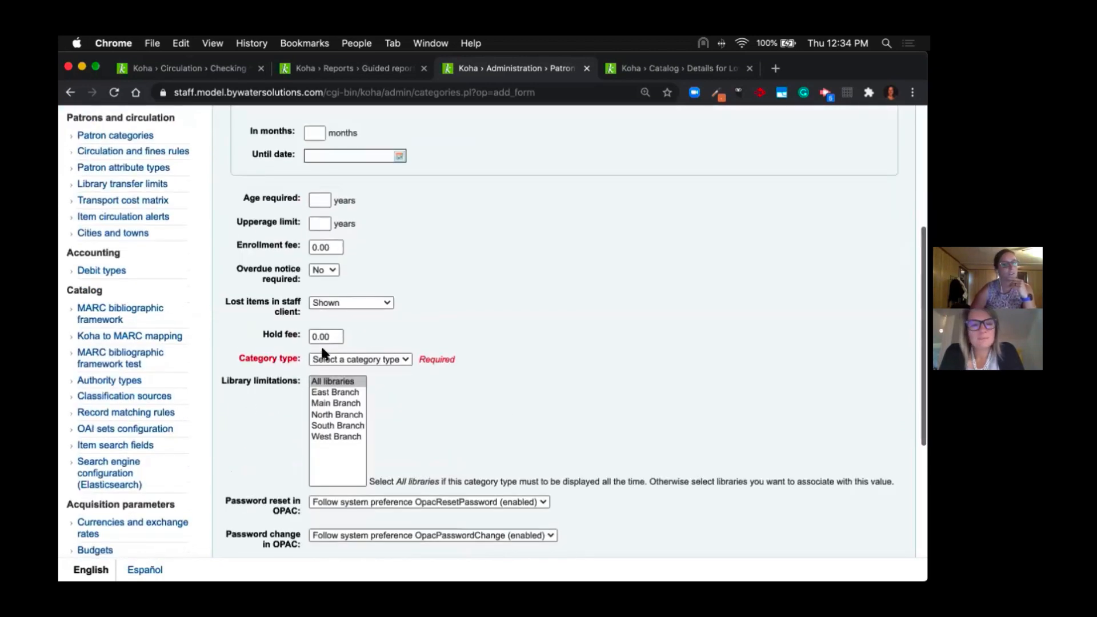
{"action": "left_click", "coordinate": [337, 360]}
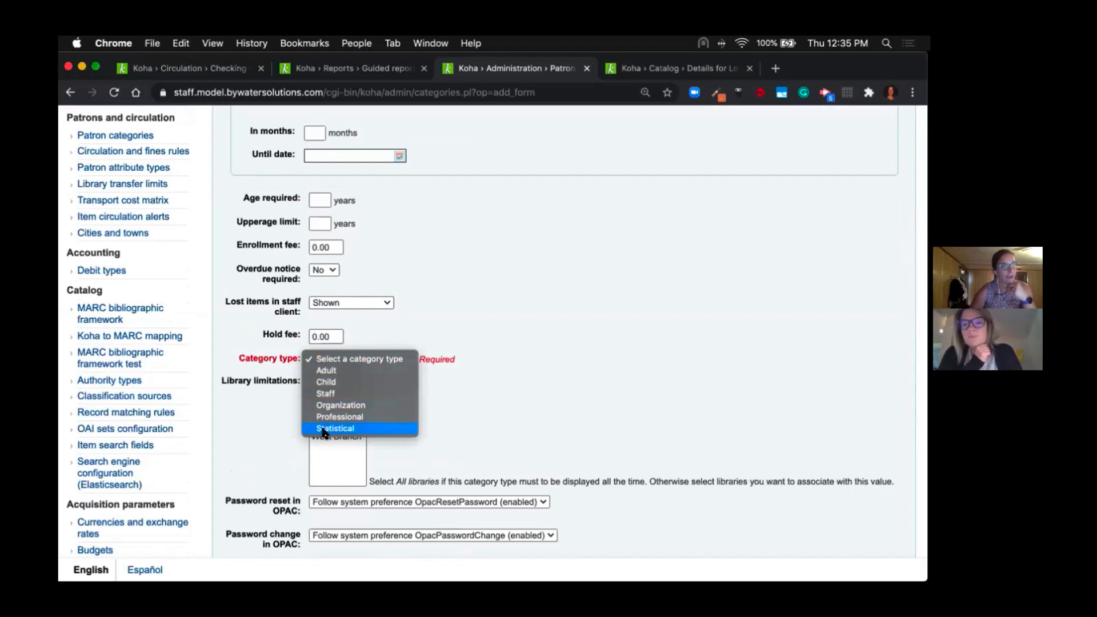
{"action": "left_click", "coordinate": [388, 427]}
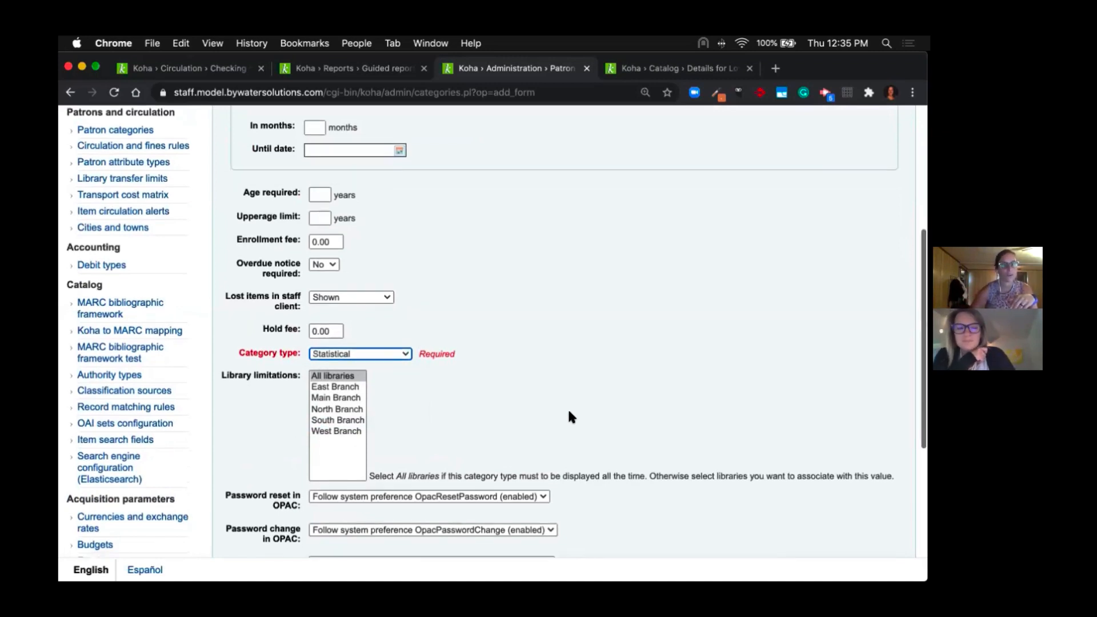
{"action": "scroll", "coordinate": [568, 415], "scroll_direction": "down", "scroll_amount": 5}
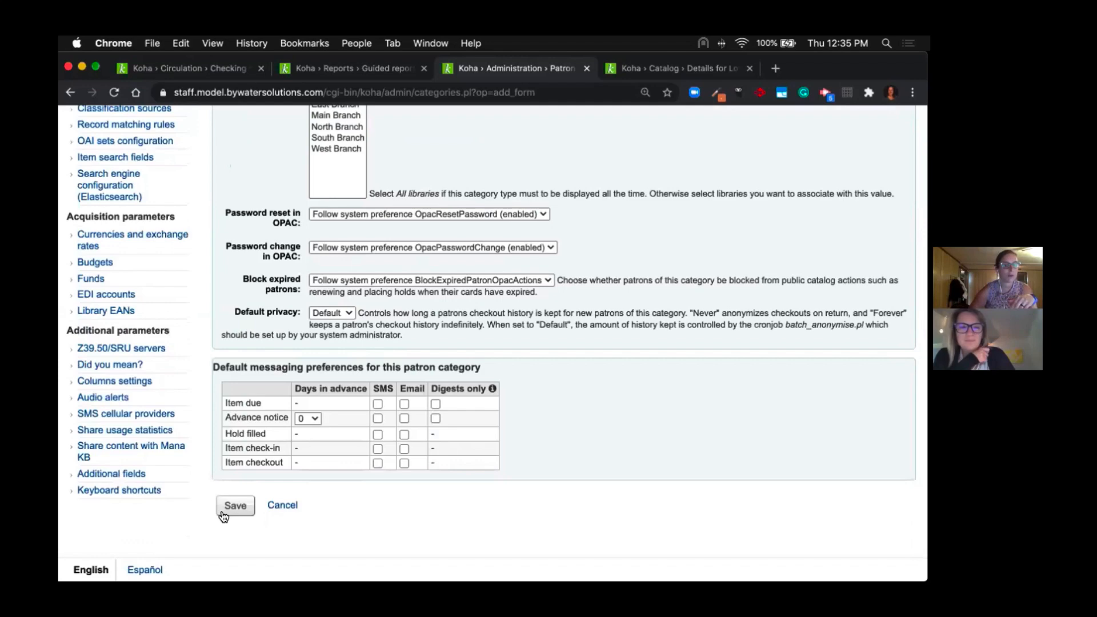
{"action": "left_click", "coordinate": [283, 507]}
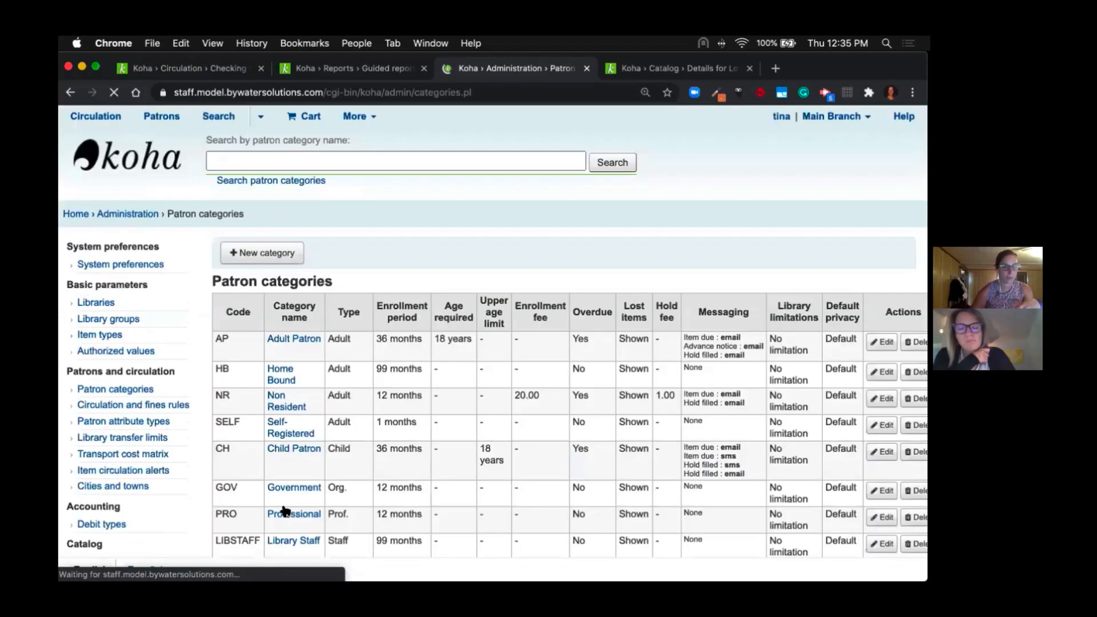
Examine the existing STAT category's row in the patron categories list
{"action": "scroll", "coordinate": [280, 343], "scroll_direction": "down", "scroll_amount": 6}
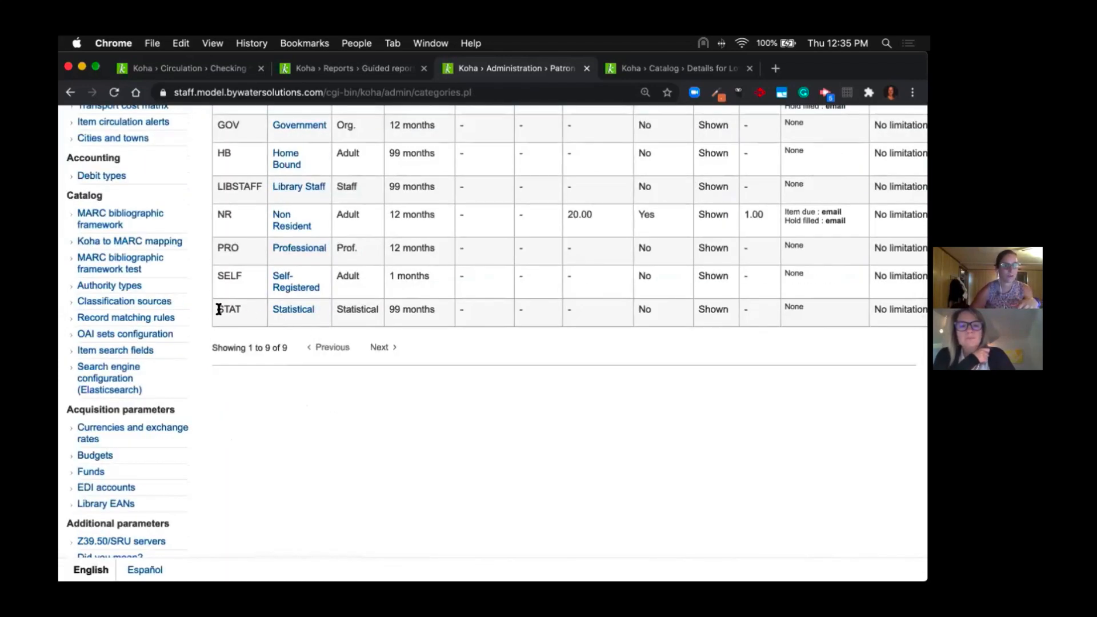
{"action": "left_click_drag", "start_coordinate": [221, 309], "coordinate": [658, 307]}
{"action": "scroll", "coordinate": [658, 307], "scroll_direction": "up", "scroll_amount": 10}
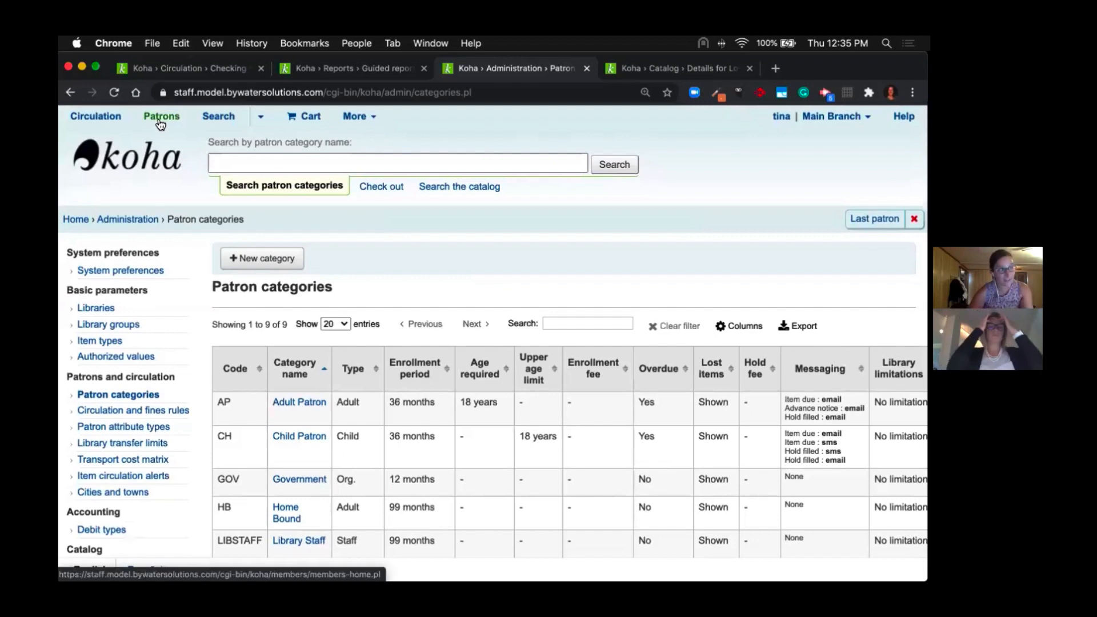
Start a new patron record in the Statistical category with the surname Statistical Patron
{"action": "left_click", "coordinate": [160, 117]}
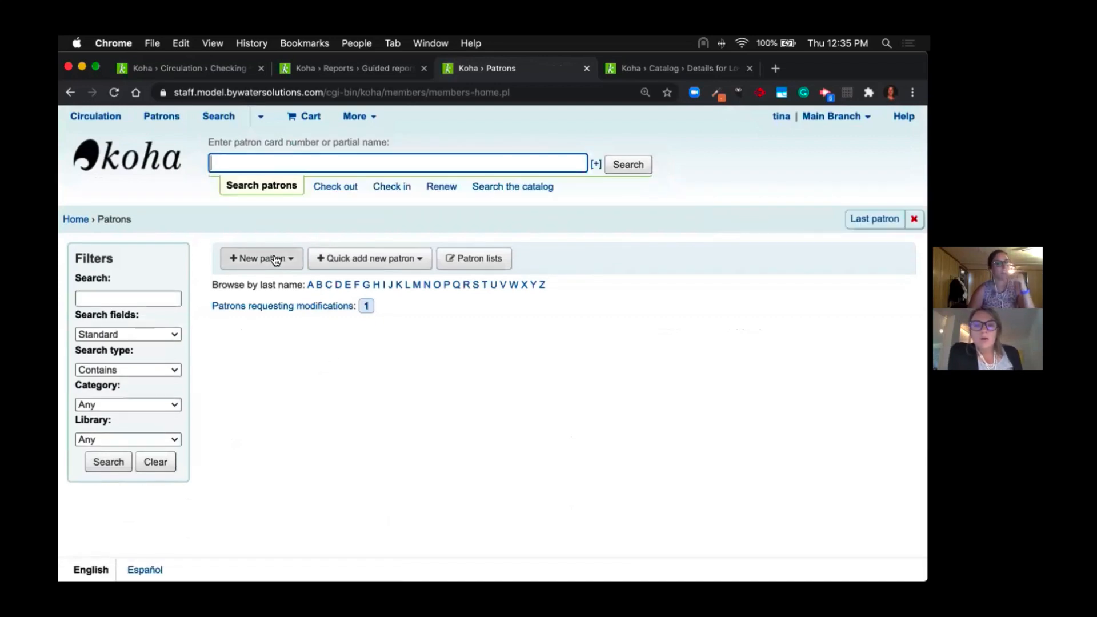
{"action": "left_click", "coordinate": [273, 259]}
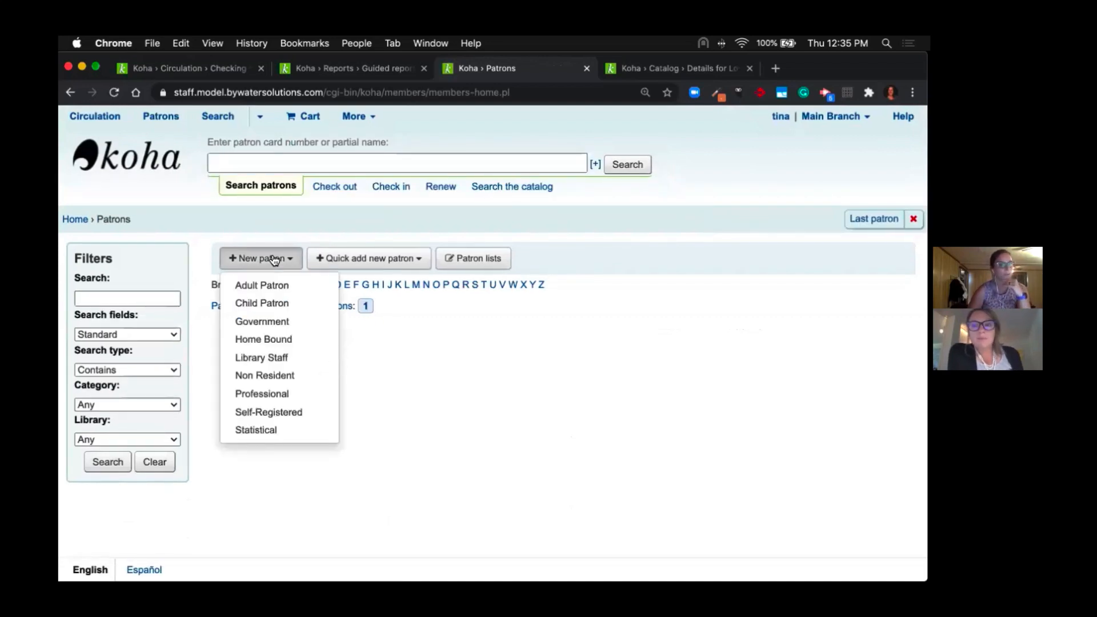
{"action": "left_click", "coordinate": [271, 433]}
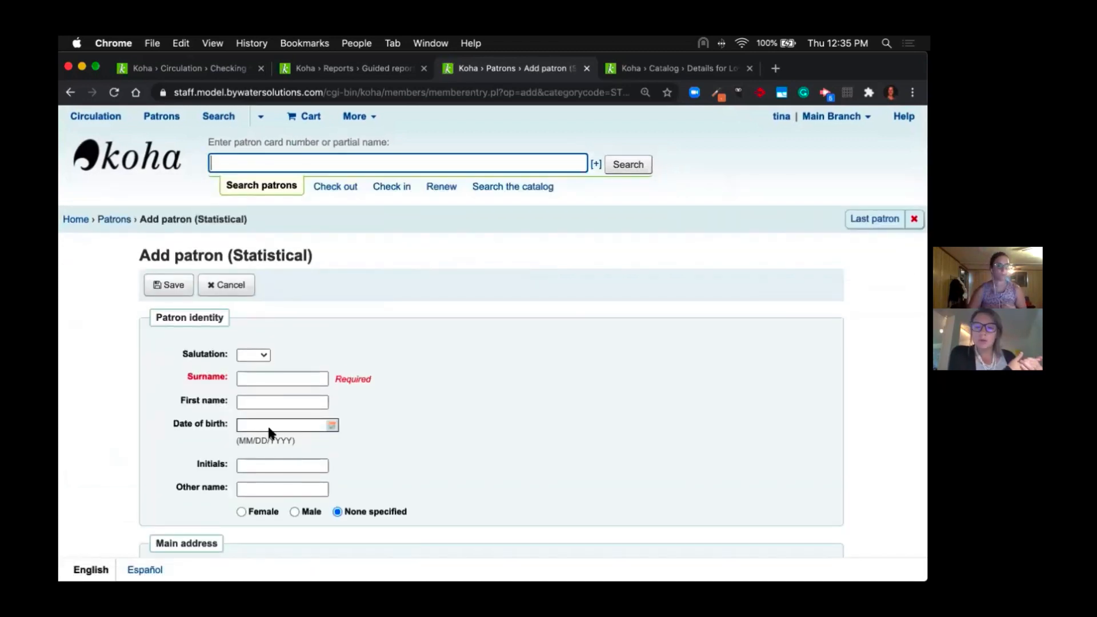
{"action": "left_click", "coordinate": [266, 376]}
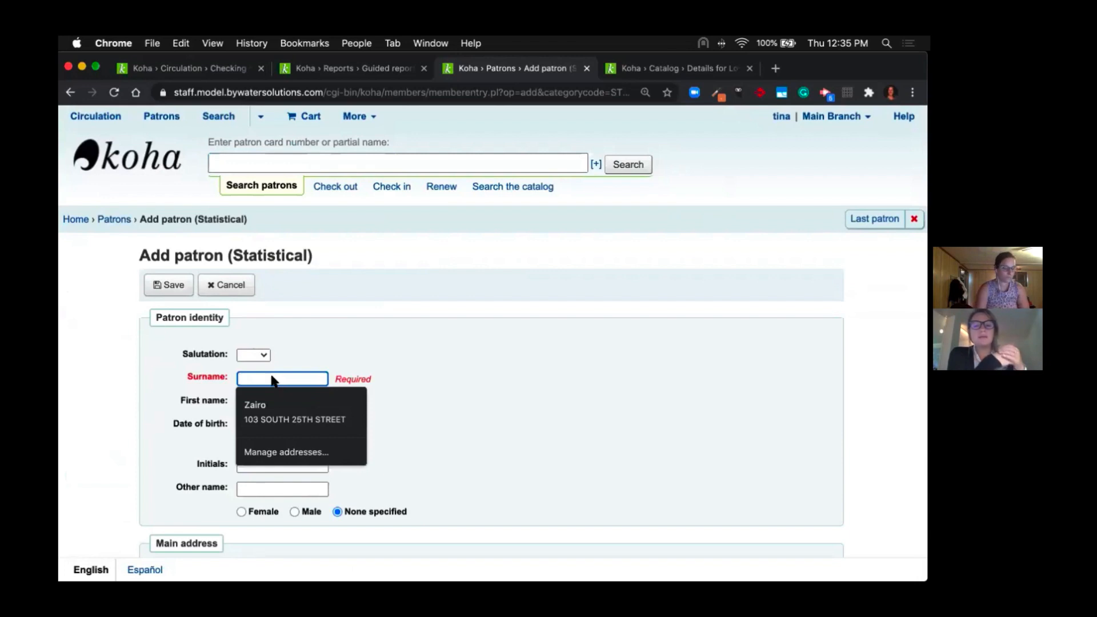
{"action": "type", "text": "Statistic"}
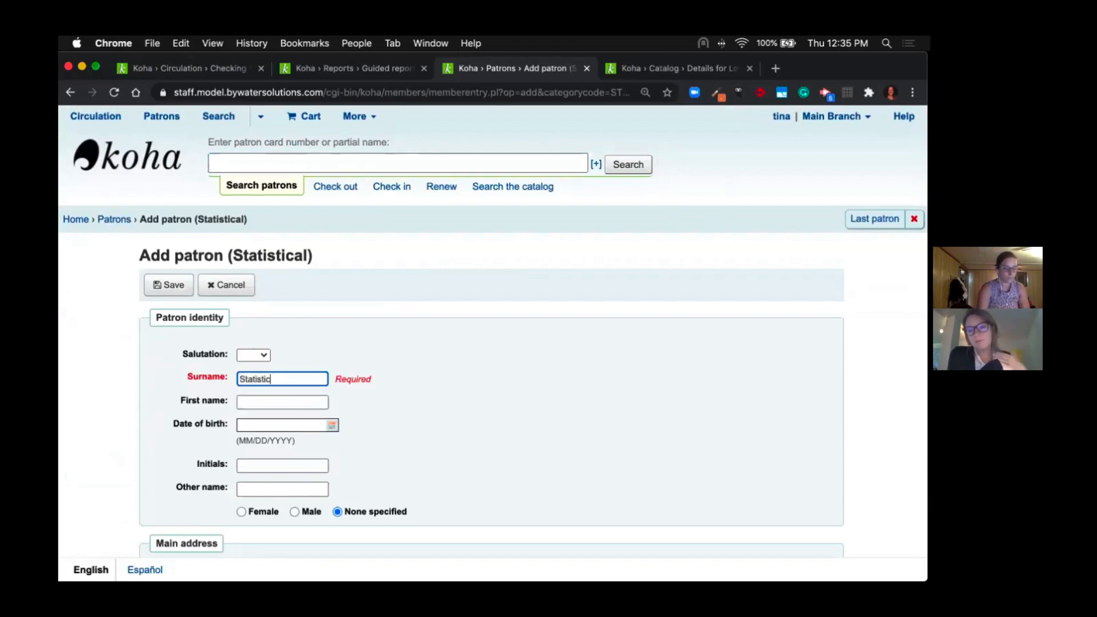
{"action": "type", "text": "al Patron"}
{"action": "key", "text": "Tab"}
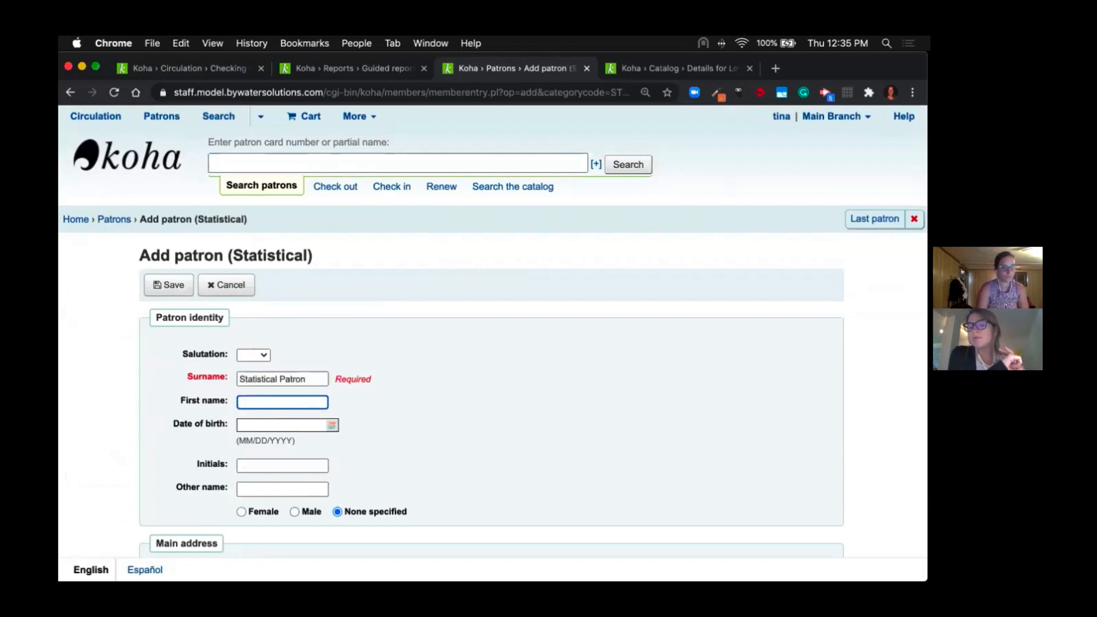
Set the statistical patron's first name to Magazine
{"action": "type", "text": "Archives"}
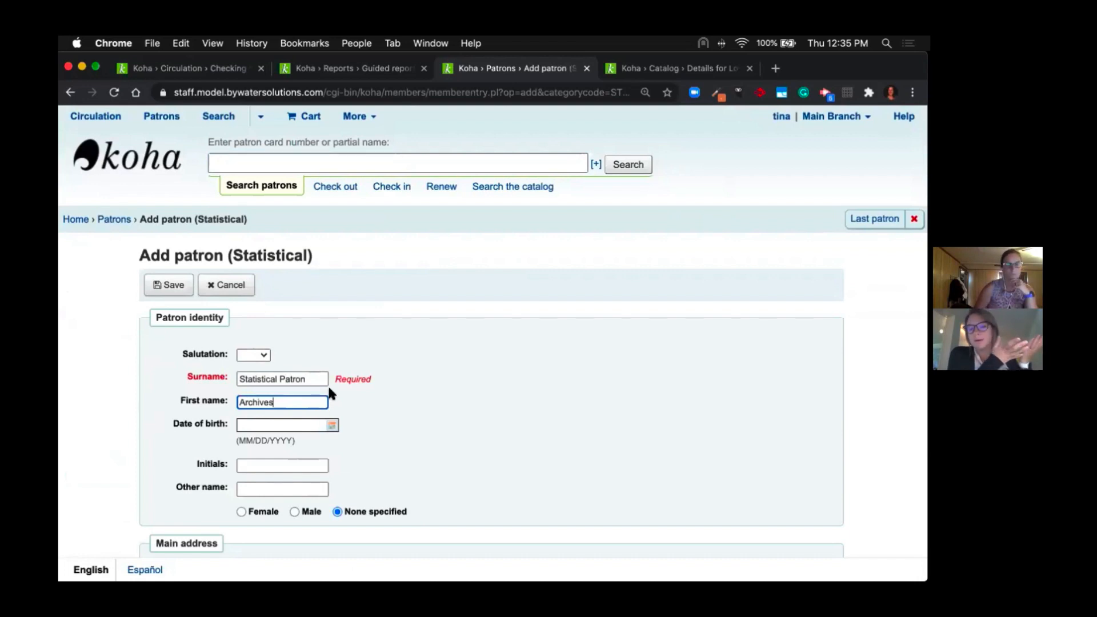
{"action": "scroll", "coordinate": [328, 385], "scroll_direction": "down", "scroll_amount": 3}
{"action": "double_click", "coordinate": [297, 325]}
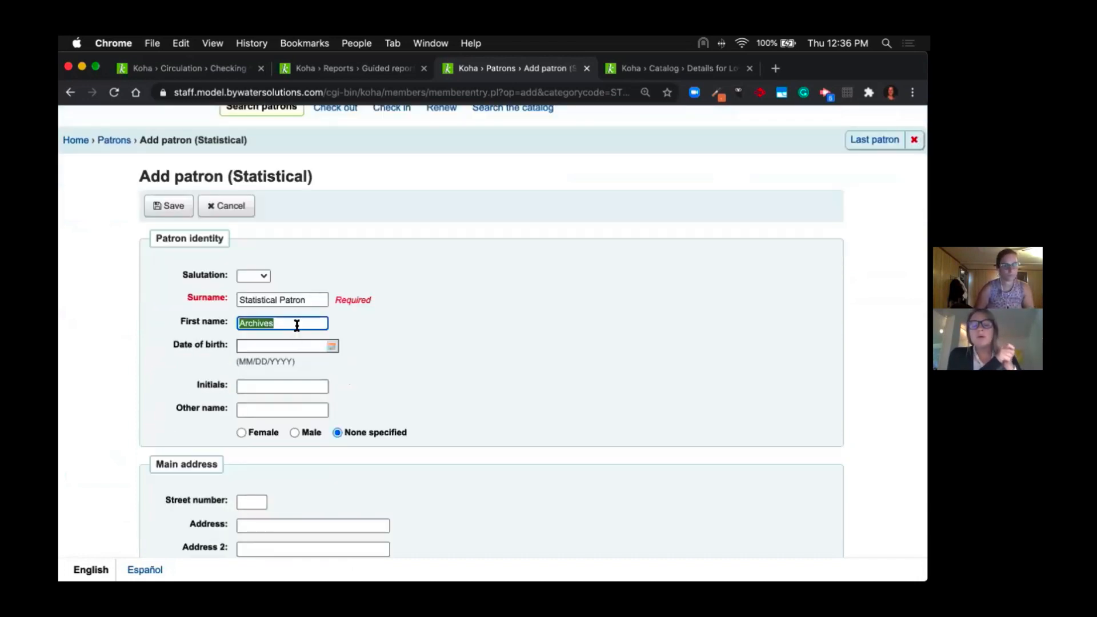
{"action": "type", "text": "Magazine"}
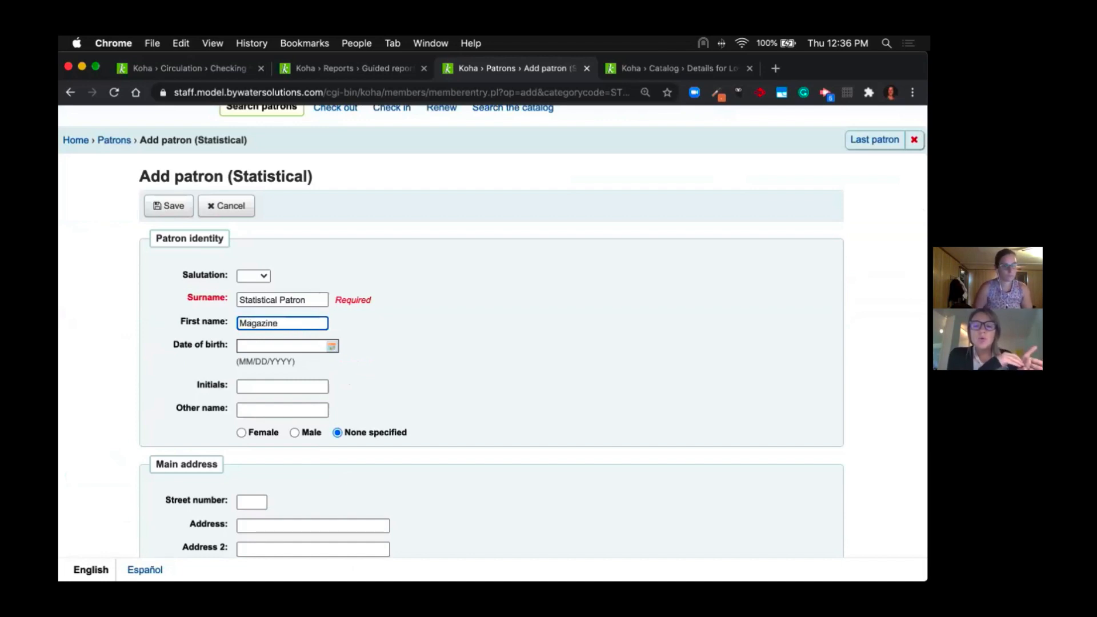
Enter the patron's card number in the library management section of the new patron form
{"action": "scroll", "coordinate": [376, 354], "scroll_direction": "down", "scroll_amount": 3}
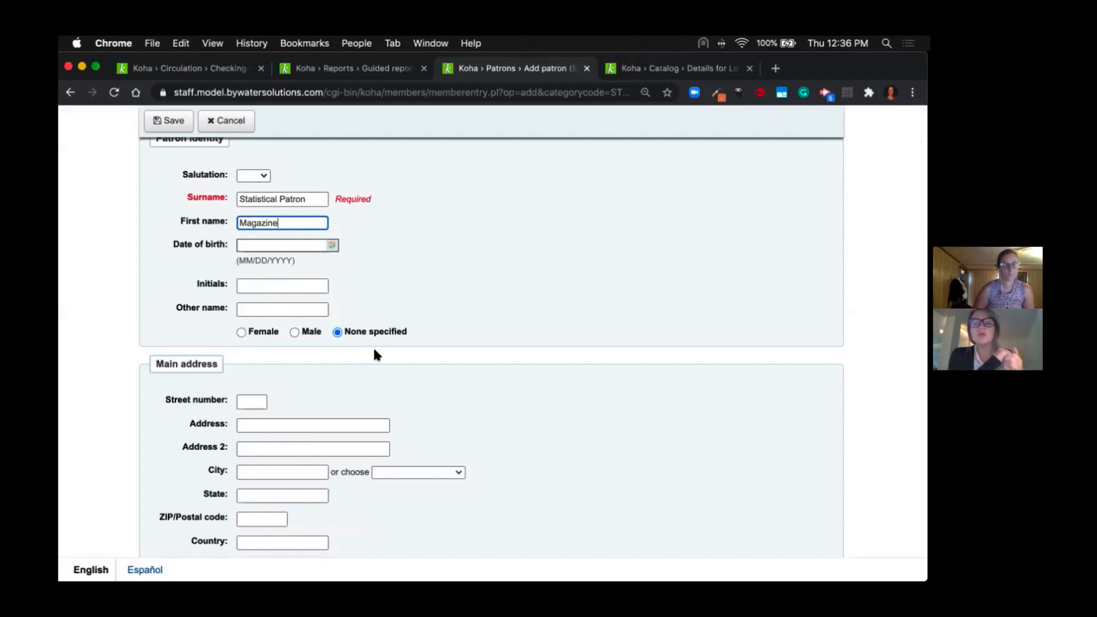
{"action": "scroll", "coordinate": [375, 354], "scroll_direction": "down", "scroll_amount": 10}
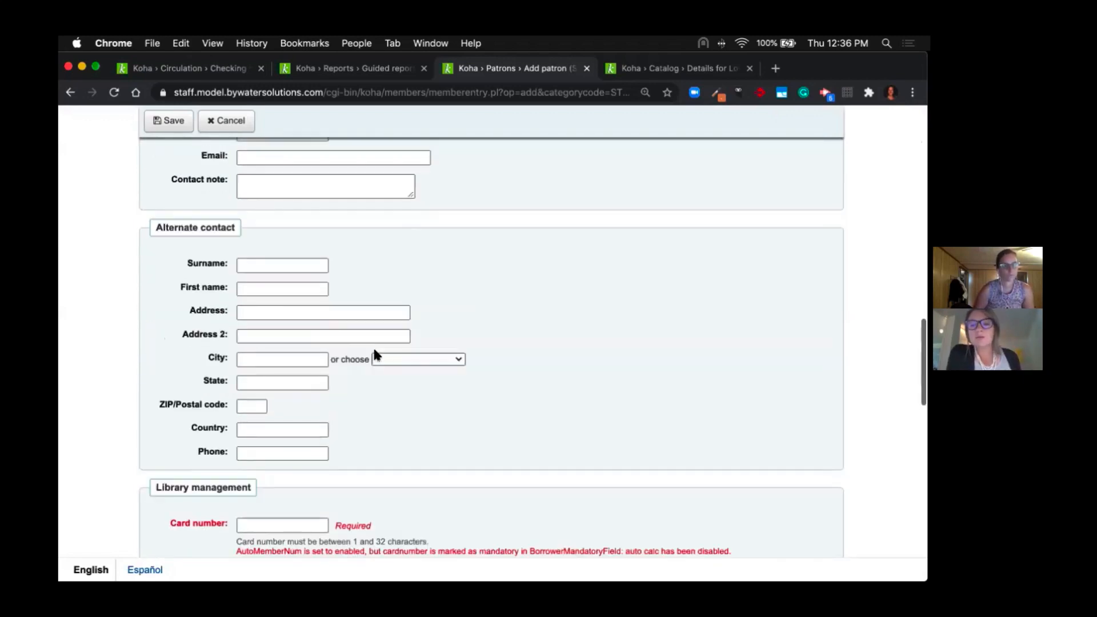
{"action": "scroll", "coordinate": [375, 354], "scroll_direction": "down", "scroll_amount": 3}
{"action": "left_click", "coordinate": [291, 384]}
{"action": "type", "text": "m"}
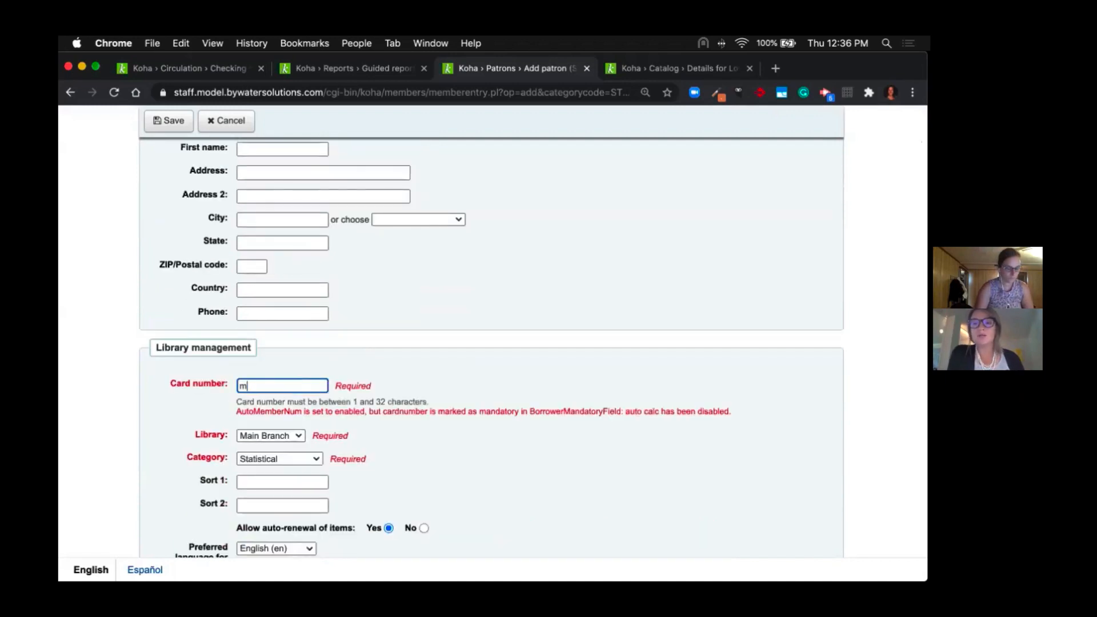
{"action": "type", "text": "agstat"}
{"action": "scroll", "coordinate": [492, 348], "scroll_direction": "down", "scroll_amount": 2}
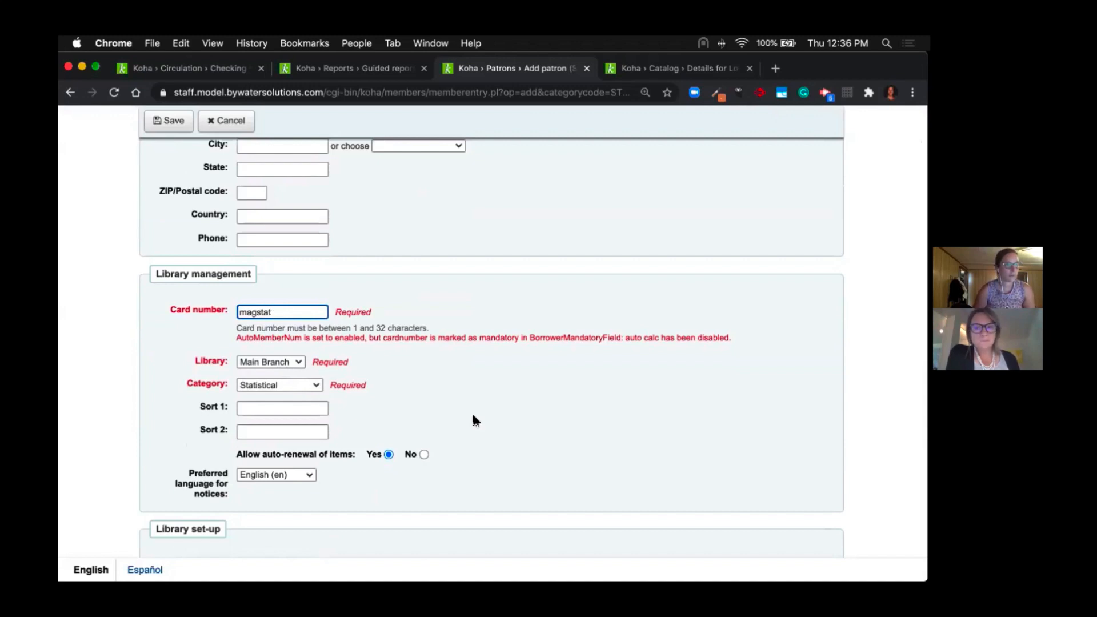
Save the new Magazine Statistical Patron record and open its checkout page
{"action": "scroll", "coordinate": [473, 420], "scroll_direction": "down", "scroll_amount": 12}
{"action": "scroll", "coordinate": [473, 419], "scroll_direction": "down", "scroll_amount": 6}
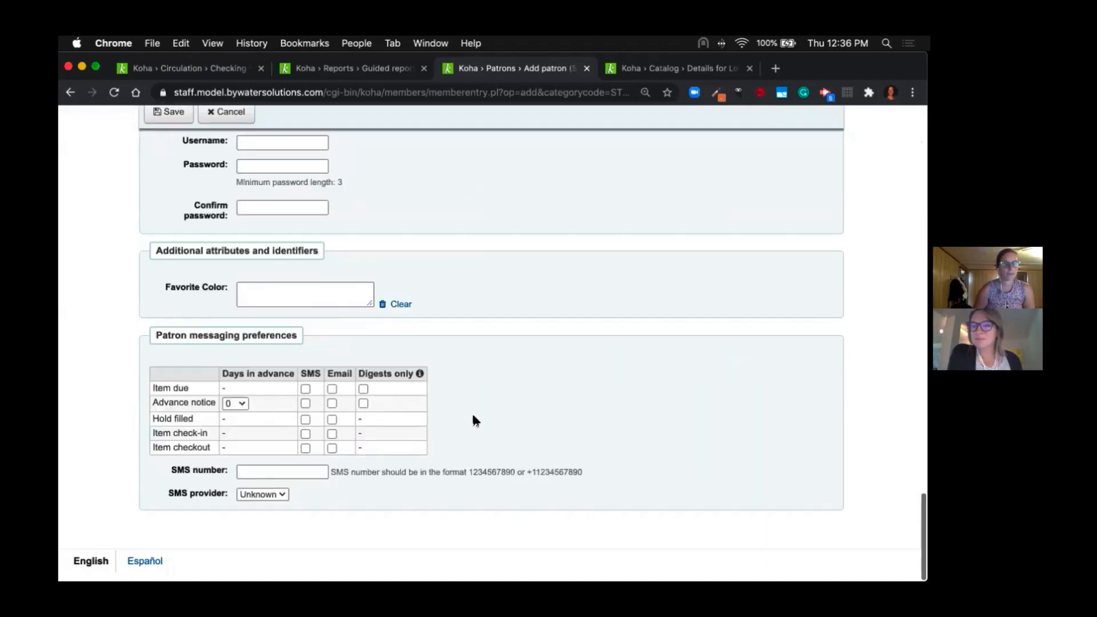
{"action": "left_click", "coordinate": [178, 121]}
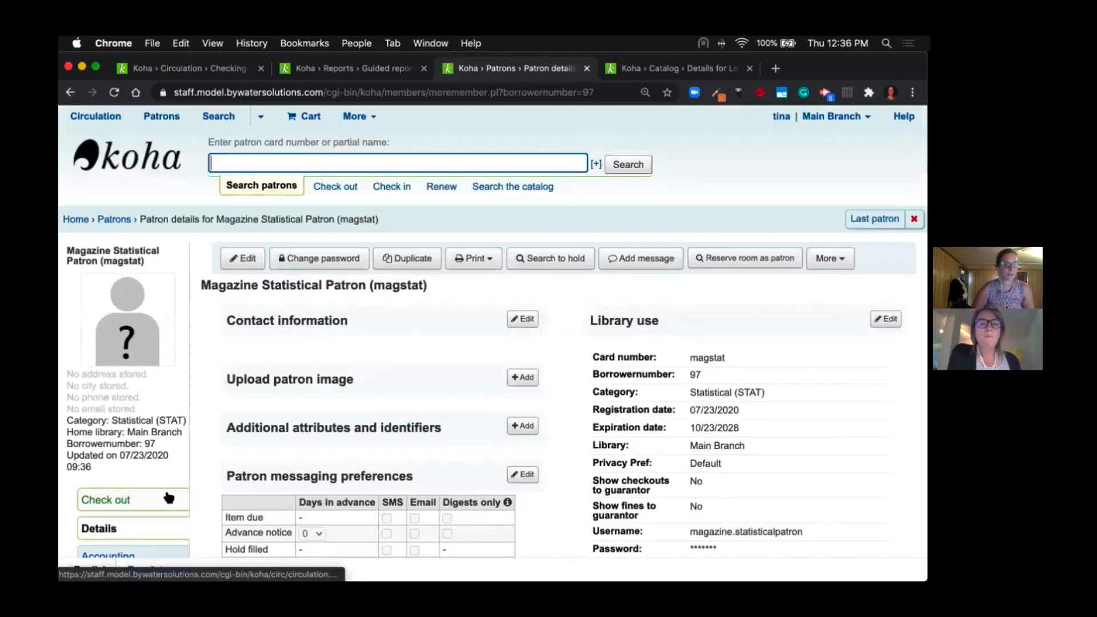
{"action": "left_click", "coordinate": [164, 503]}
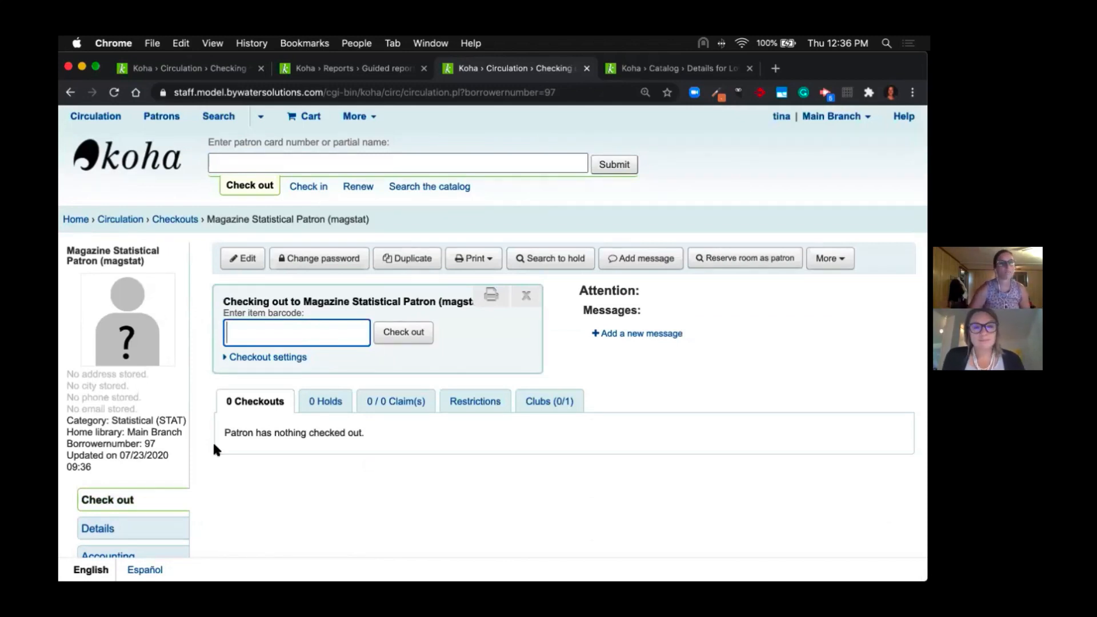
Search the checkout patrons for "stat" and open the Reference Statistical Patron for checkout
{"action": "left_click", "coordinate": [245, 161]}
{"action": "type", "text": "stat"}
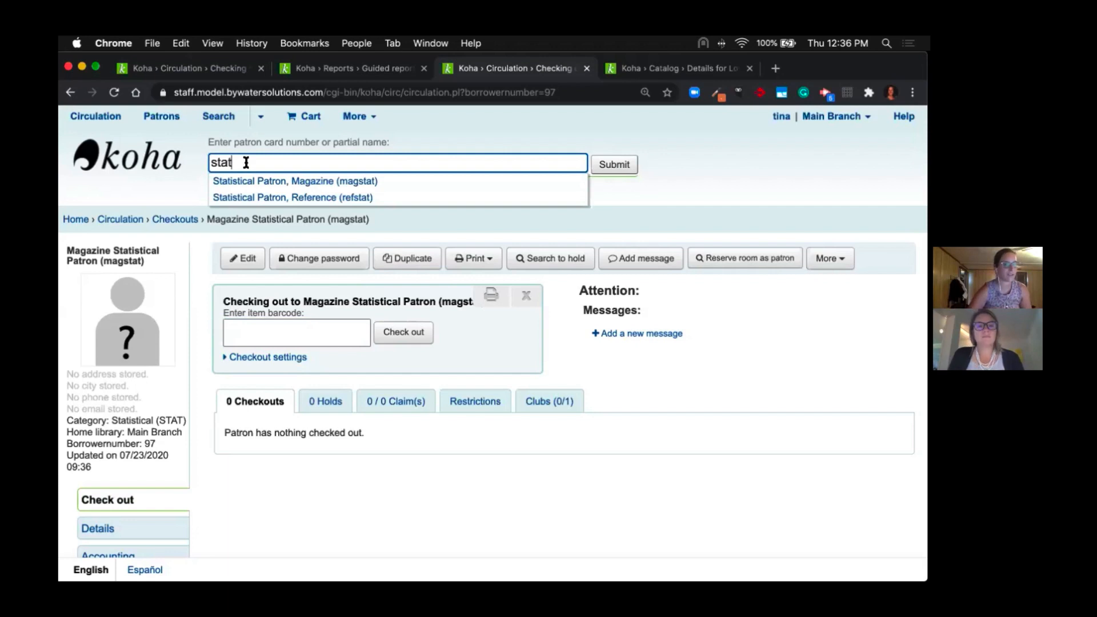
{"action": "left_click", "coordinate": [323, 197]}
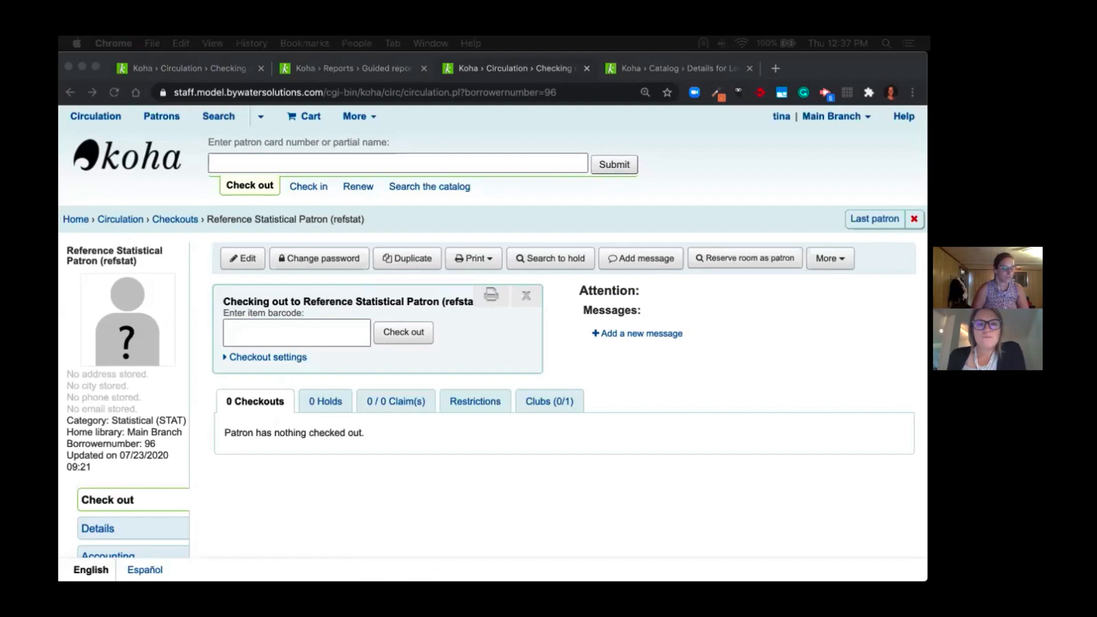
Check out the item with barcode VSN500033979 to the Reference Statistical Patron
{"action": "left_click", "coordinate": [290, 324]}
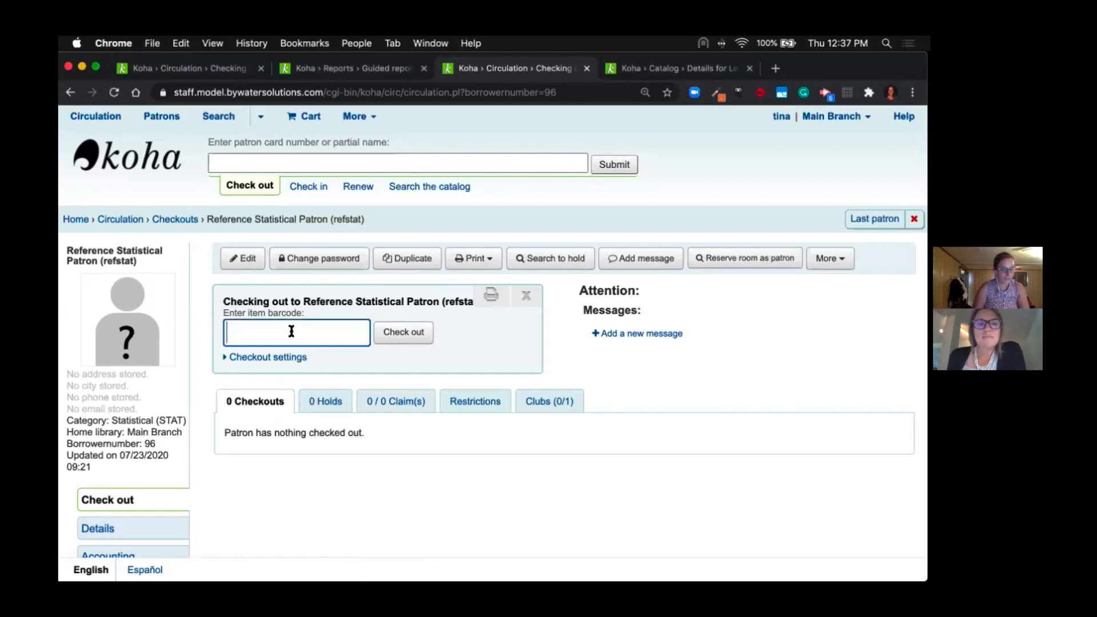
{"action": "type", "text": "VSN500033979"}
{"action": "left_click", "coordinate": [407, 333]}
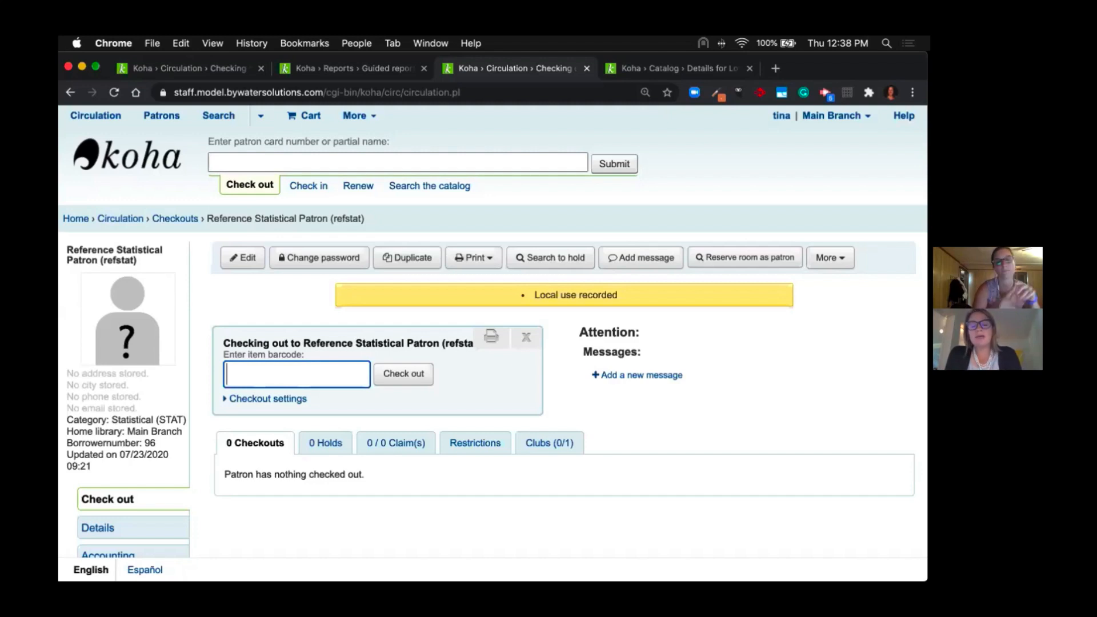
Return to the SQL view of the saved Statistical Use Report - Reference and run the report
{"action": "left_click", "coordinate": [345, 69]}
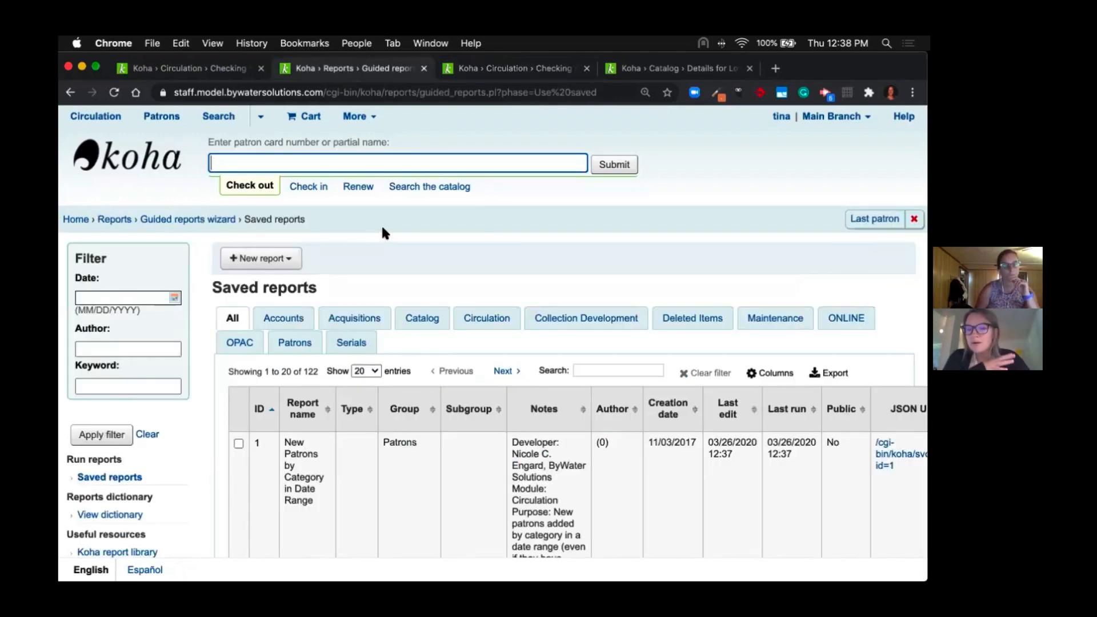
{"action": "key", "text": "super+bracketleft"}
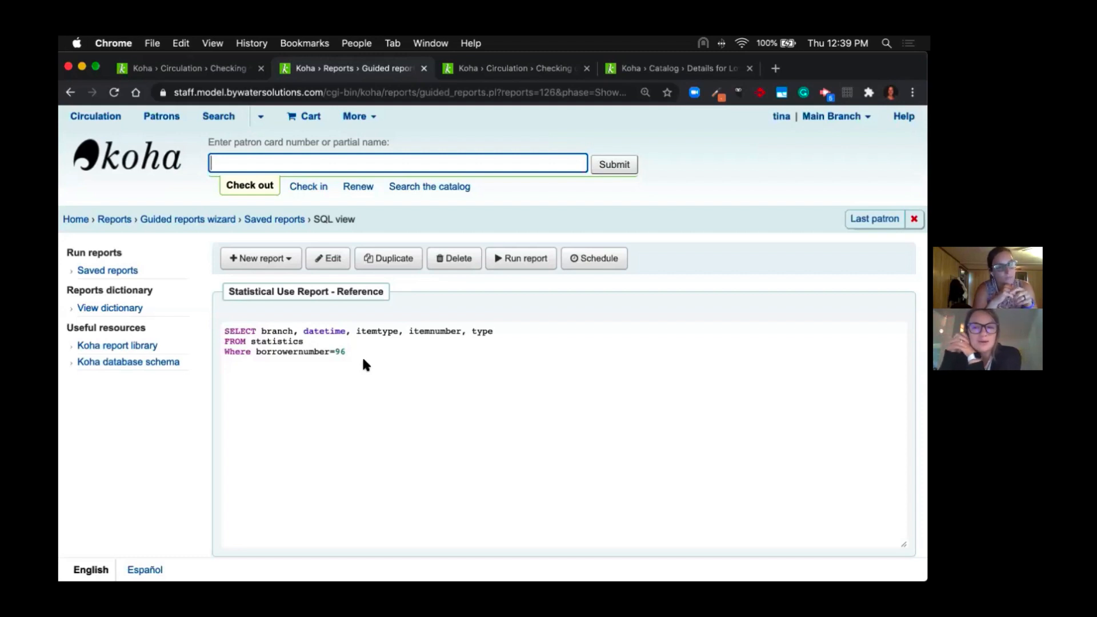
{"action": "left_click", "coordinate": [511, 263]}
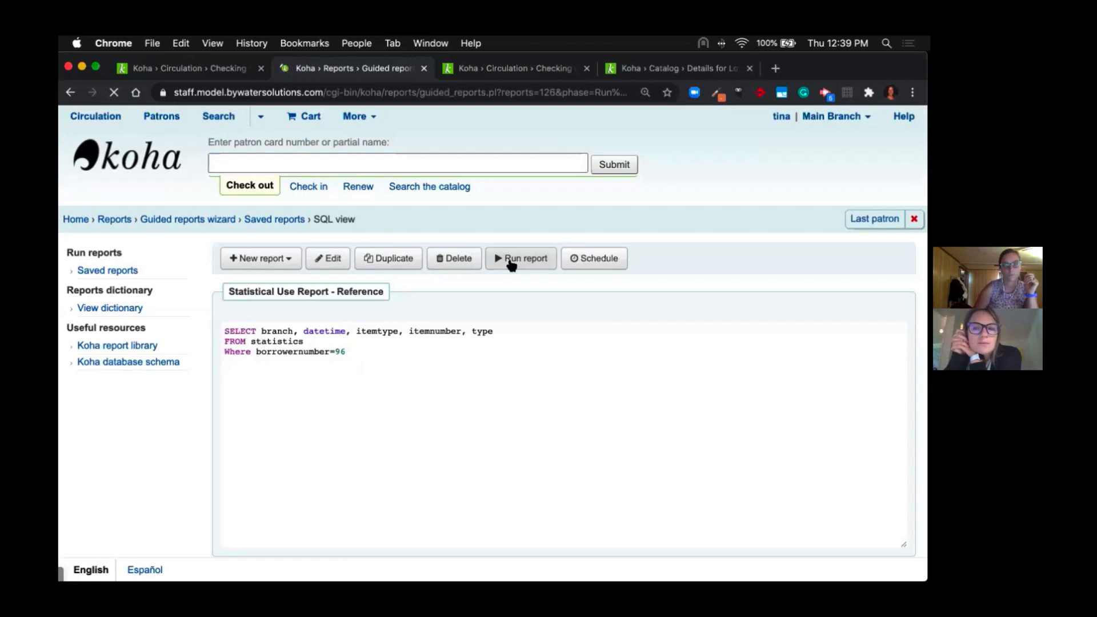